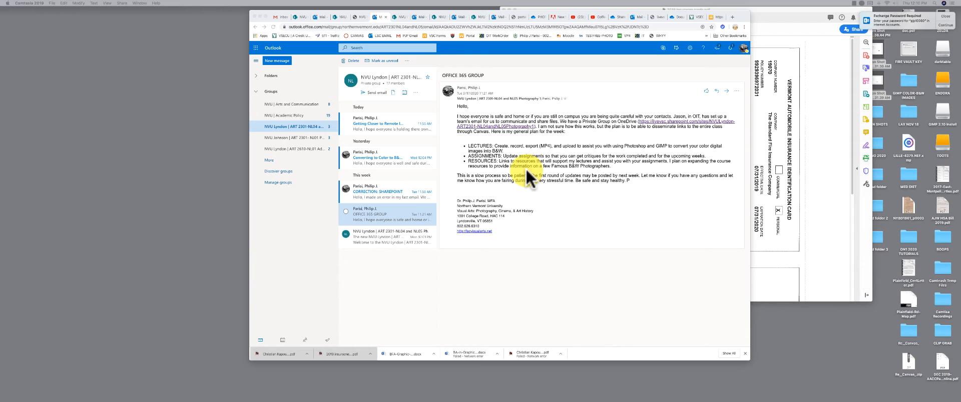
Switch from Outlook mail to the Northern Vermont University IT site's tab
{"action": "left_click", "coordinate": [358, 17]}
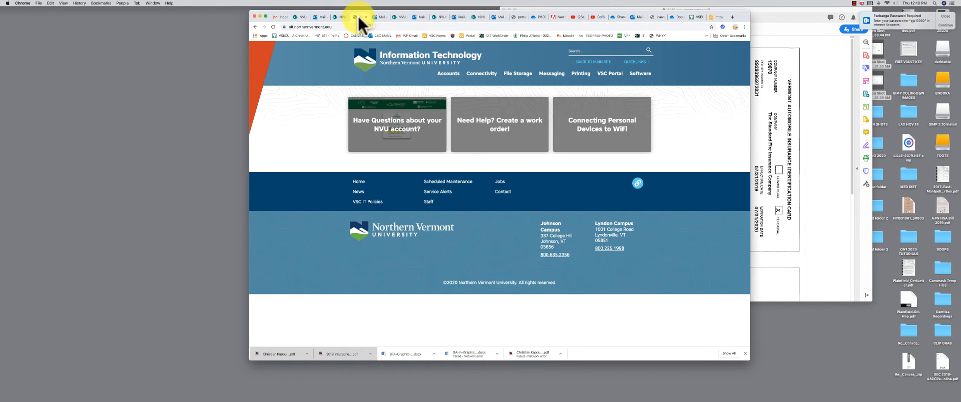
View the IT site's Software page, then return to the Outlook Mail tab
{"action": "left_click", "coordinate": [648, 76]}
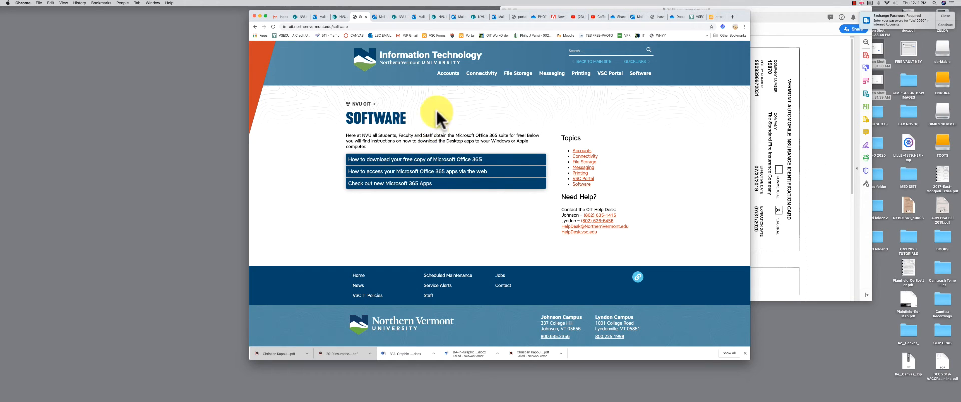
{"action": "left_click", "coordinate": [383, 17]}
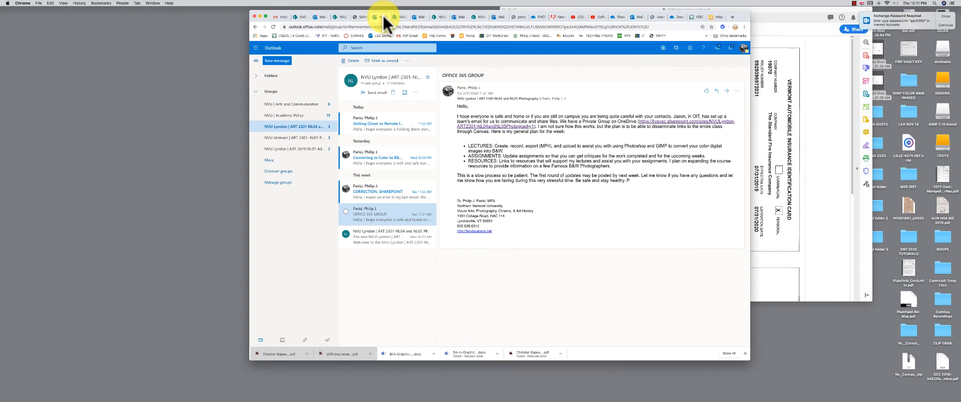
Open OneDrive in a new tab from the Office 365 app launcher's OneDrive tile
{"action": "left_click", "coordinate": [256, 49]}
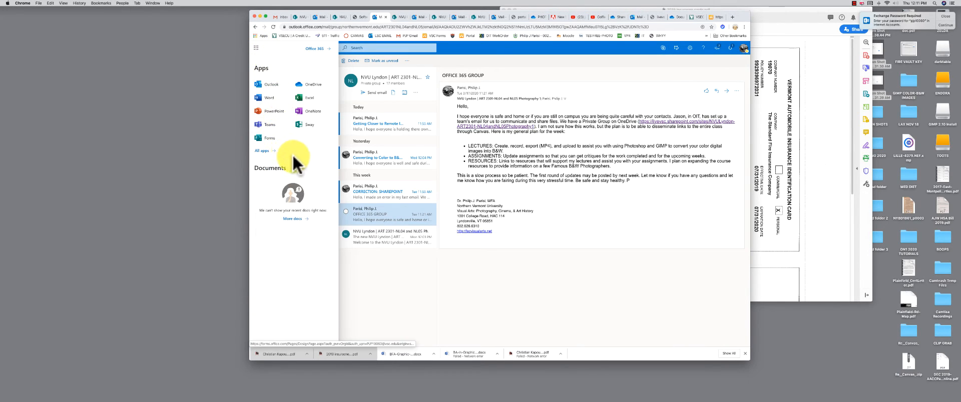
{"action": "right_click", "coordinate": [308, 84]}
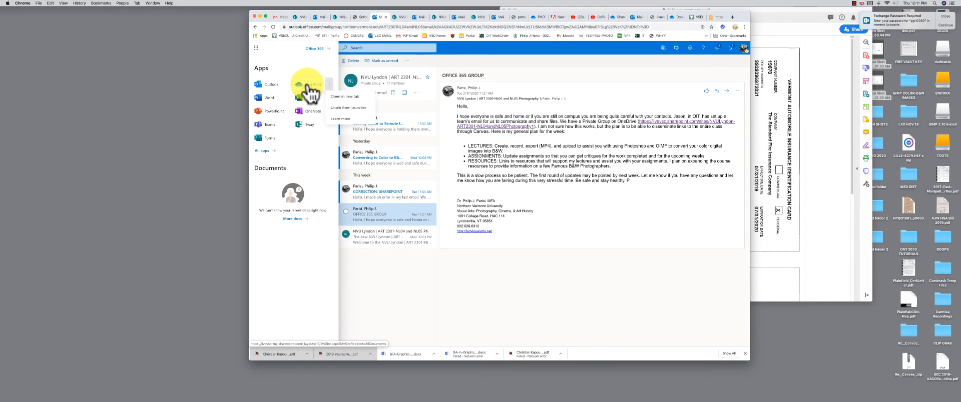
{"action": "left_click", "coordinate": [342, 95]}
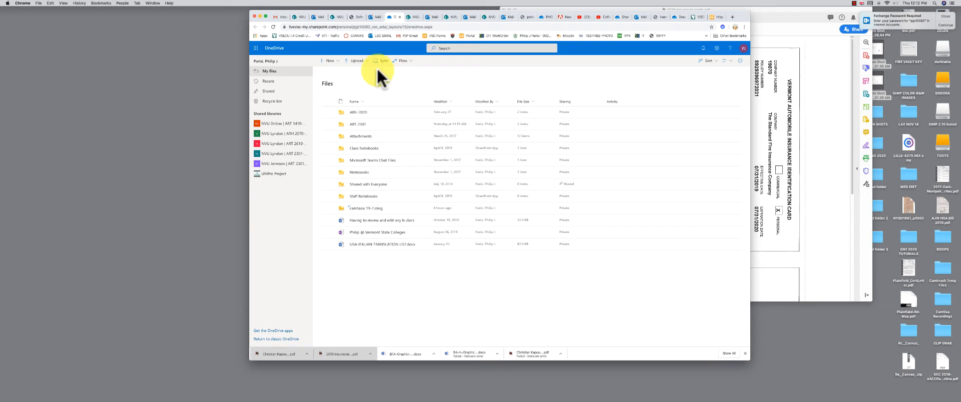
Inside ART 2301, add a new folder called TEST ASSIGNMENT and open the empty folder
{"action": "double_click", "coordinate": [340, 123]}
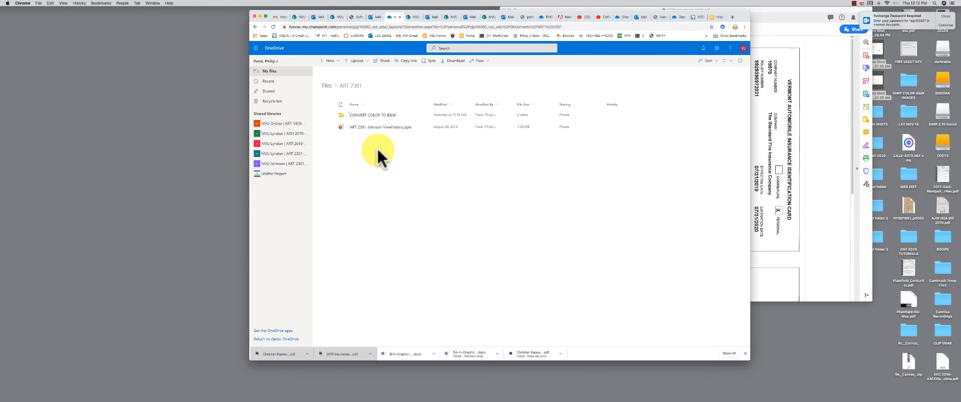
{"action": "left_click", "coordinate": [338, 63]}
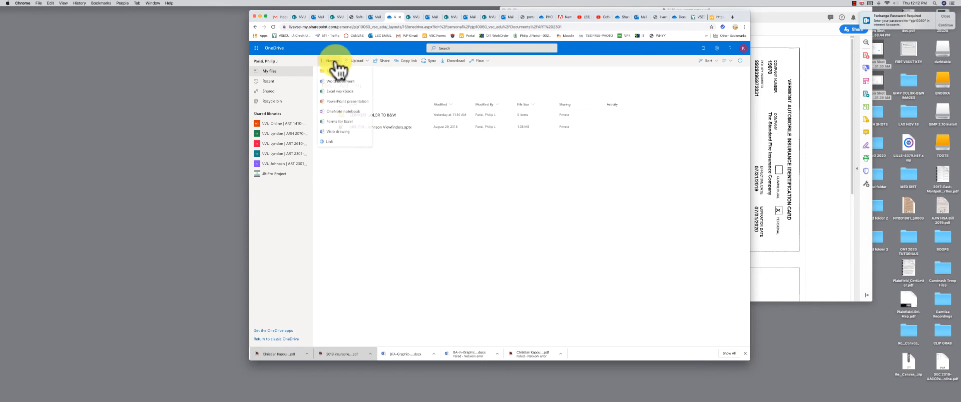
{"action": "left_click", "coordinate": [333, 71]}
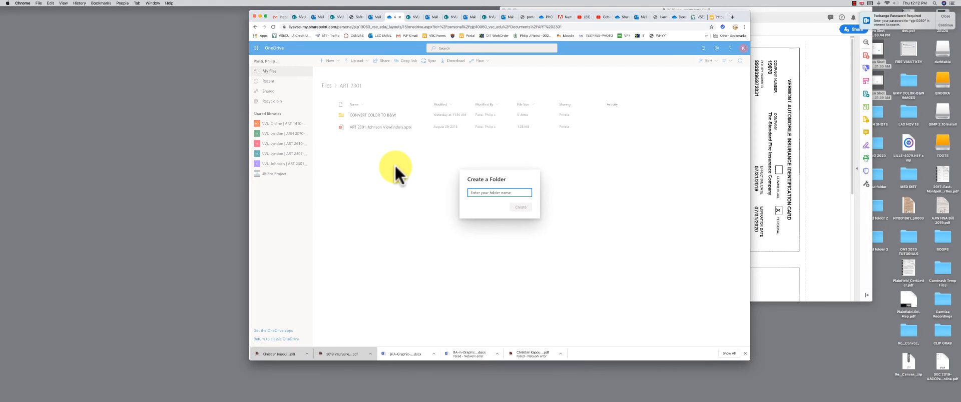
{"action": "type", "text": "TEST ASSIGNMENT"}
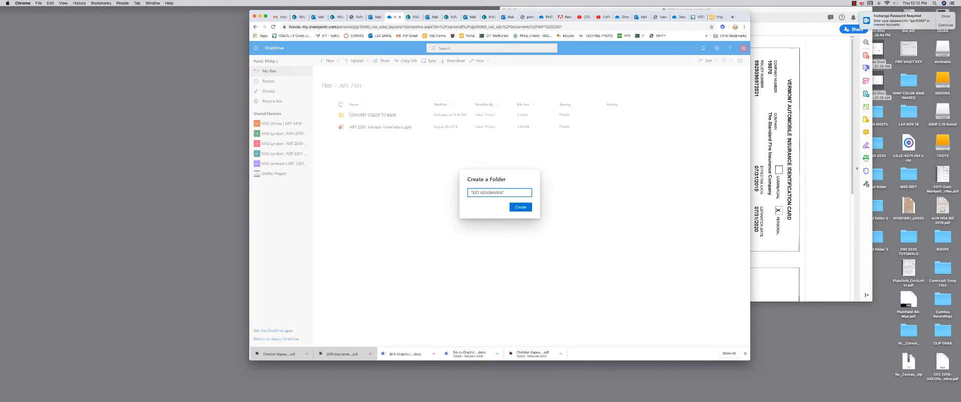
{"action": "key", "text": "Return"}
{"action": "left_click", "coordinate": [366, 129]}
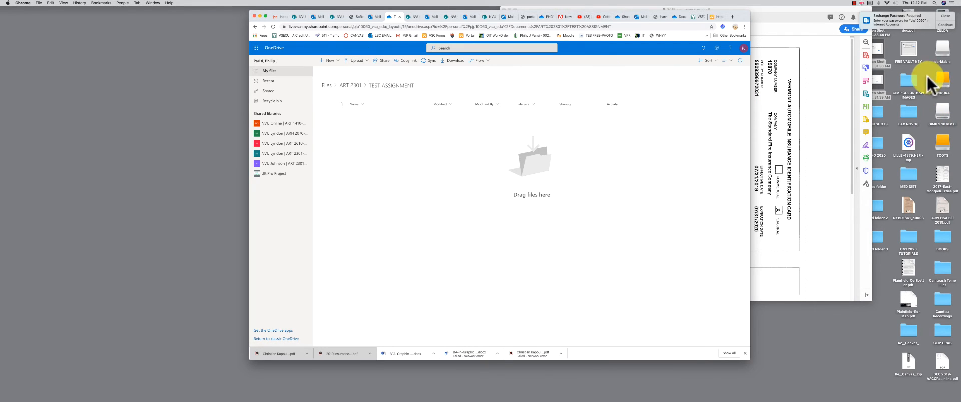
Close the stray window and open the ENDORA drive in Finder
{"action": "left_click", "coordinate": [762, 79]}
{"action": "left_click", "coordinate": [855, 3]}
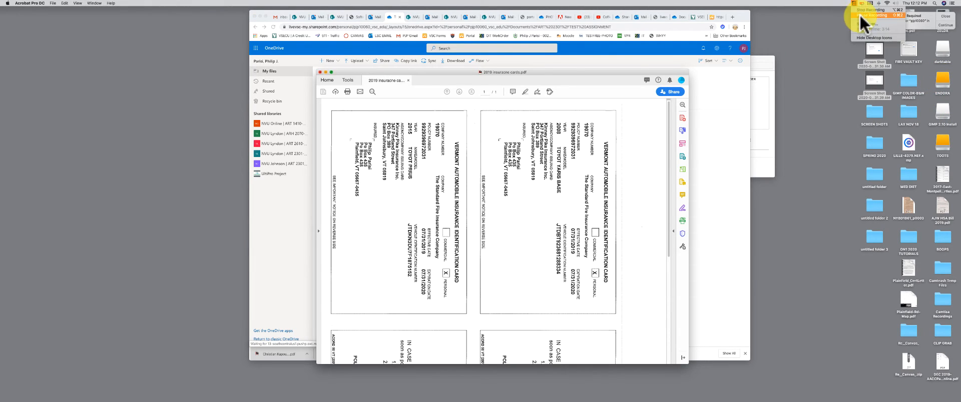
{"action": "left_click", "coordinate": [860, 14]}
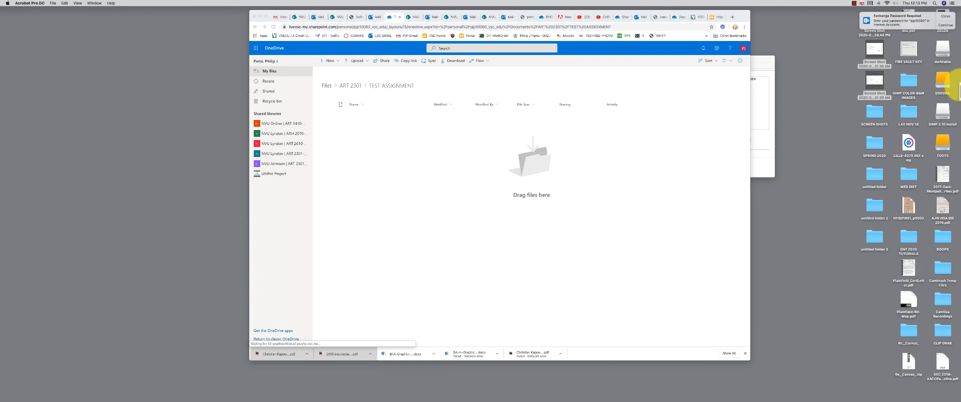
{"action": "key", "text": "super+w"}
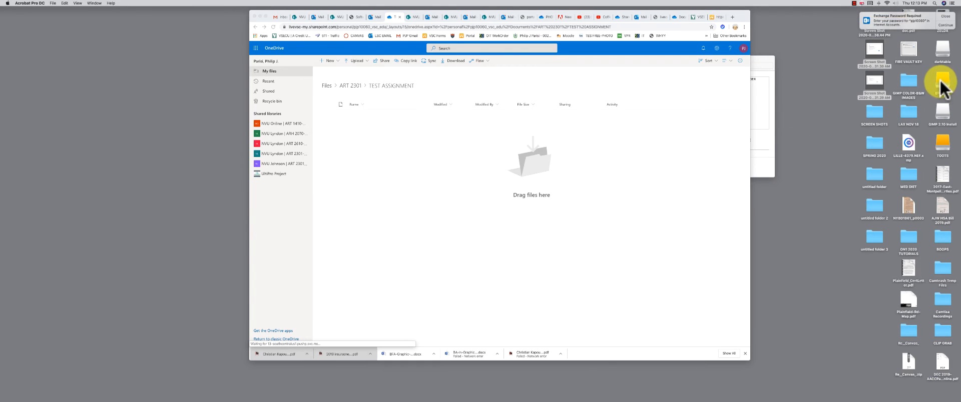
{"action": "double_click", "coordinate": [941, 83]}
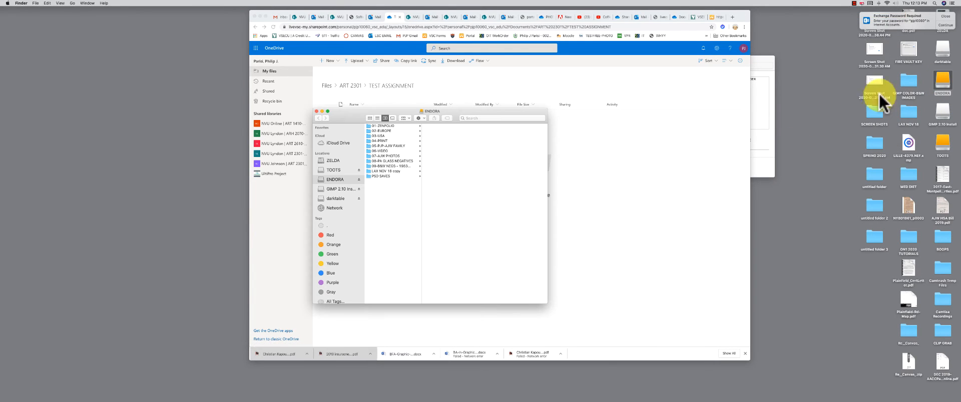
Browse ENDORA's print > Scans > LA-0807 > png folder and select all three png images
{"action": "left_click", "coordinate": [370, 140]}
{"action": "left_click", "coordinate": [428, 126]}
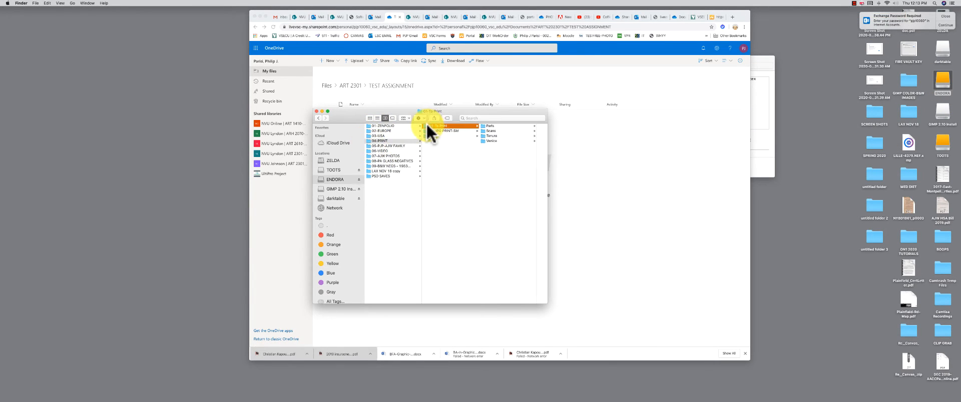
{"action": "left_click", "coordinate": [481, 129]}
{"action": "left_click", "coordinate": [482, 126]}
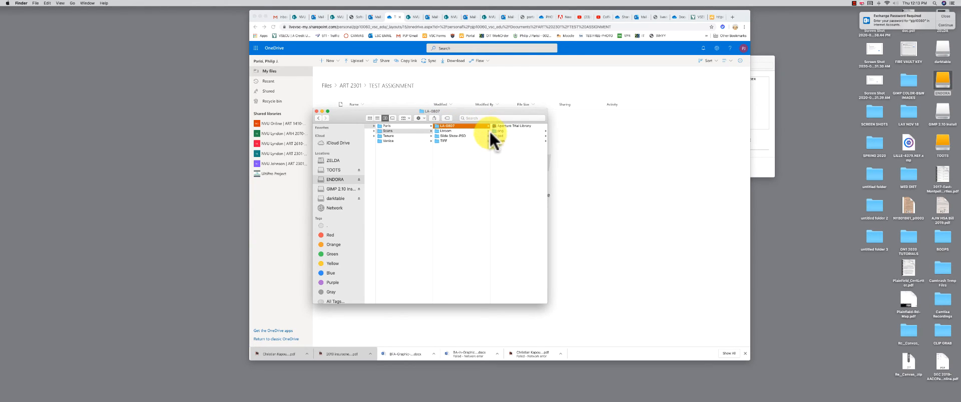
{"action": "left_click", "coordinate": [493, 130]}
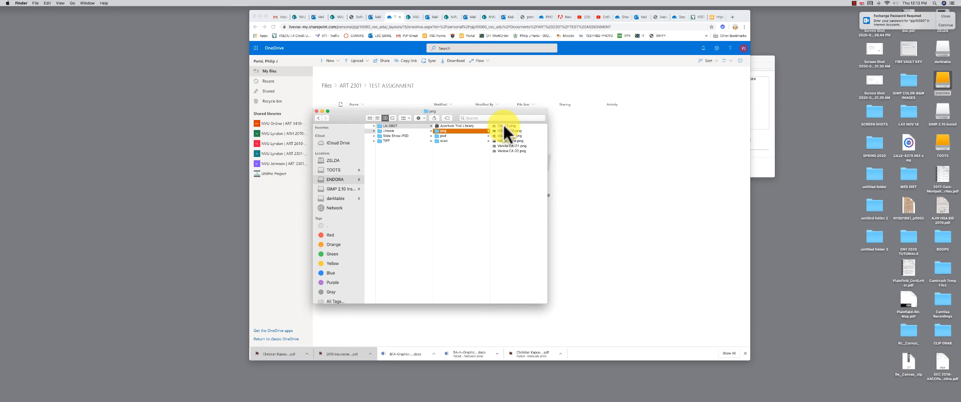
{"action": "left_click", "coordinate": [503, 124]}
{"action": "left_click", "coordinate": [458, 134], "text": "shift"}
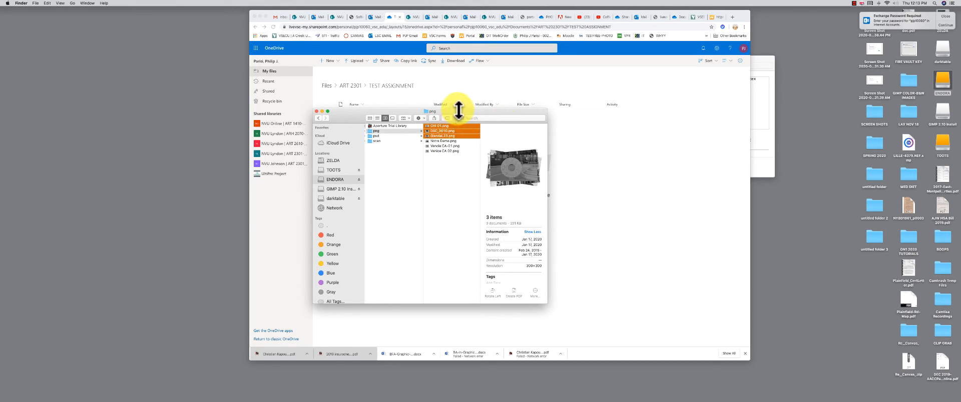
{"action": "left_click_drag", "start_coordinate": [459, 110], "coordinate": [431, 208]}
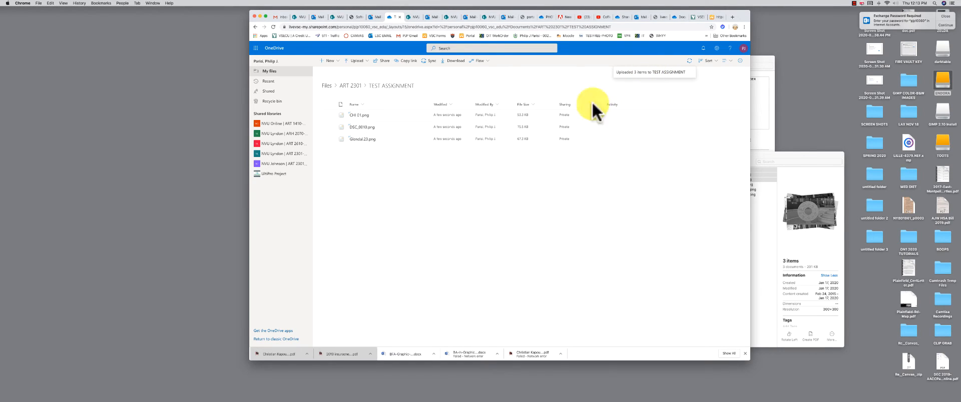
Back in ART 2301, open Manage access for the TEST ASSIGNMENT folder
{"action": "left_click", "coordinate": [350, 86]}
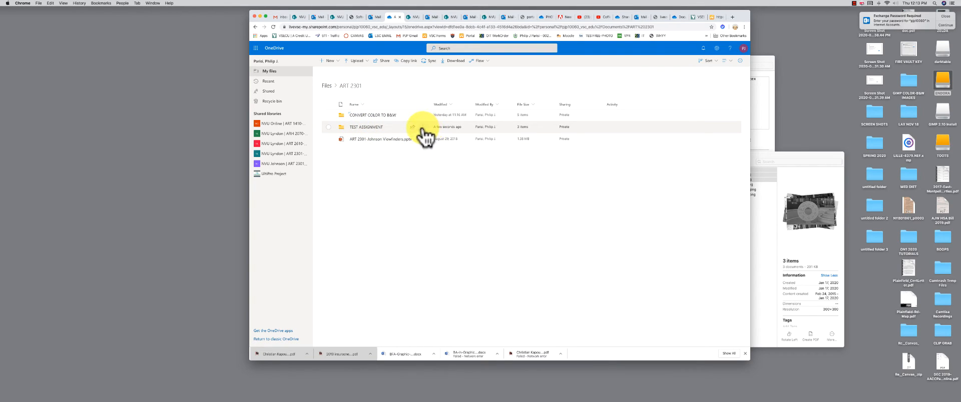
{"action": "left_click", "coordinate": [329, 125]}
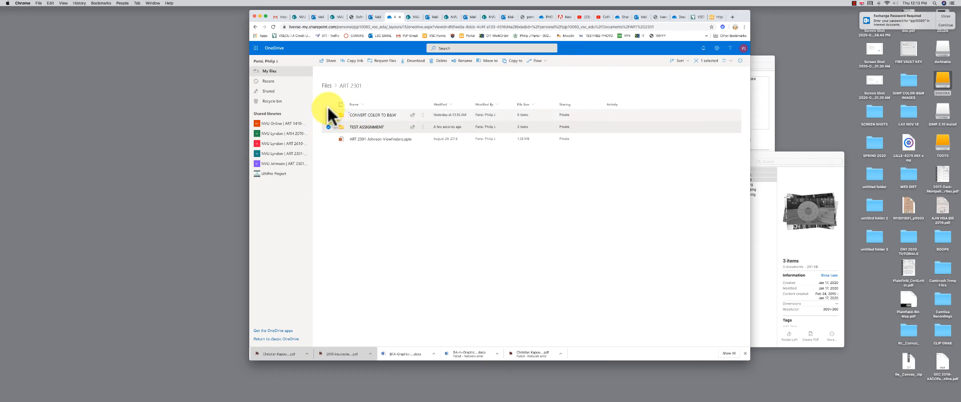
{"action": "right_click", "coordinate": [423, 130]}
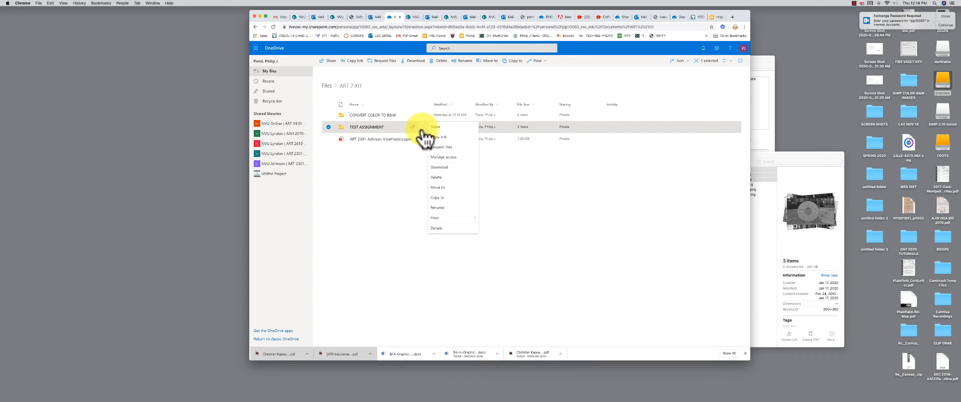
{"action": "left_click", "coordinate": [444, 158]}
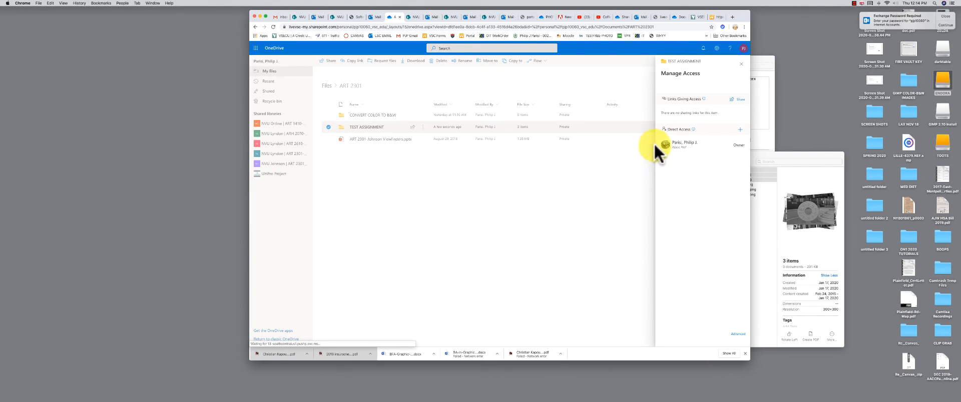
Share TEST ASSIGNMENT with the recipient's e-mail address, copy its link, and open a new tab
{"action": "left_click", "coordinate": [731, 100]}
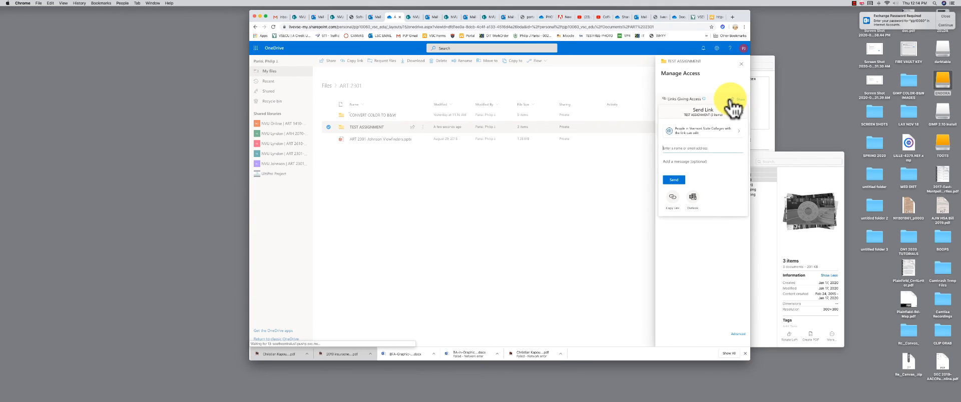
{"action": "left_click", "coordinate": [666, 148]}
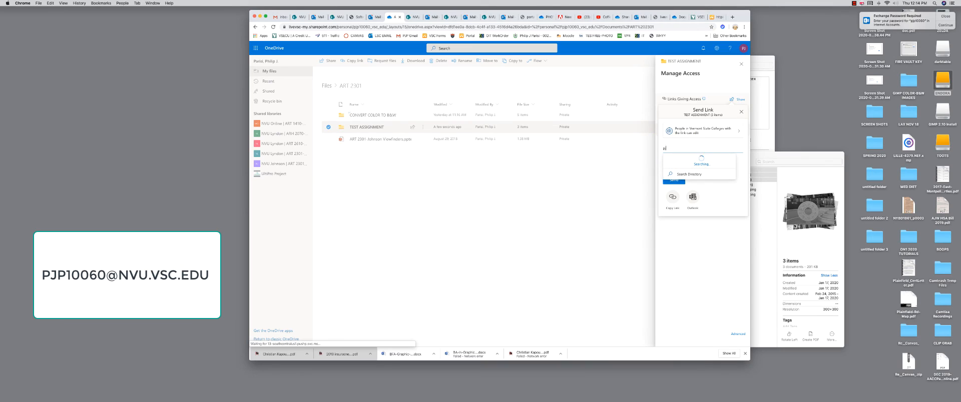
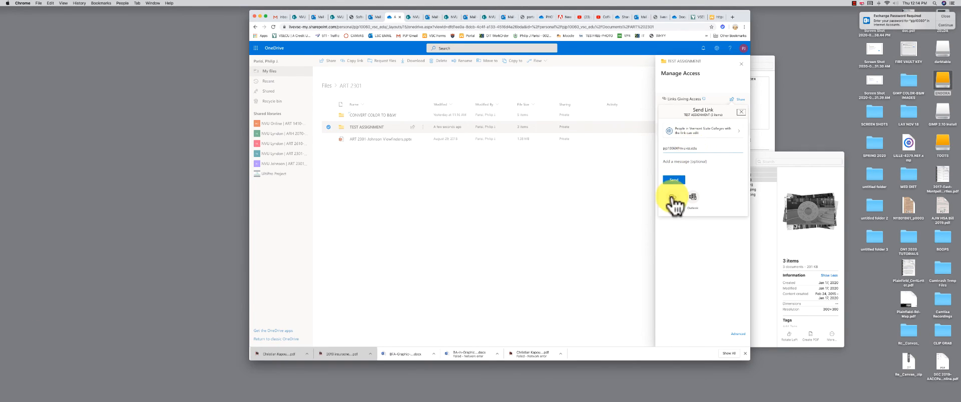
{"action": "left_click", "coordinate": [672, 197]}
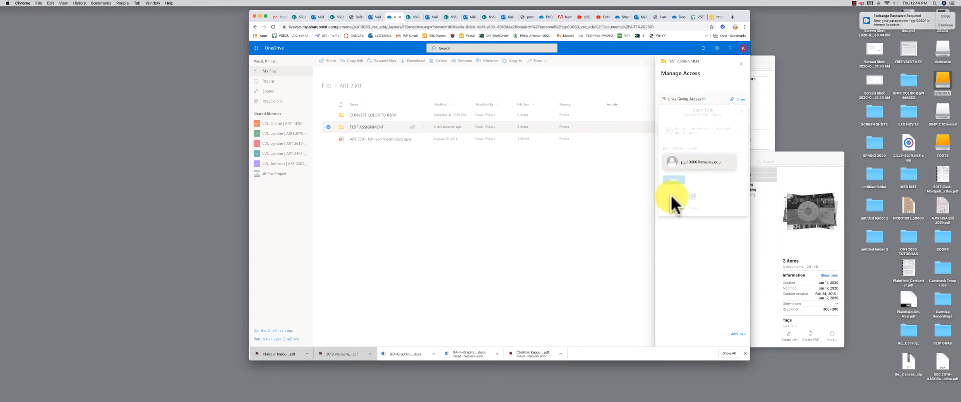
{"action": "left_click", "coordinate": [744, 113]}
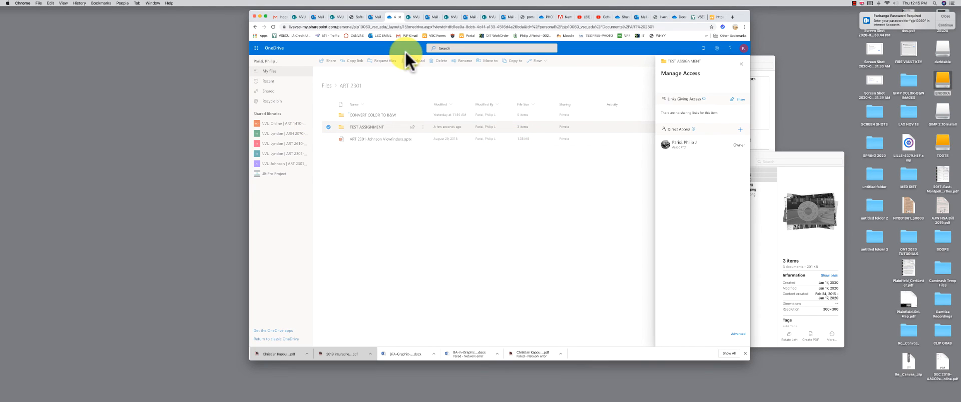
{"action": "key", "text": "super+t"}
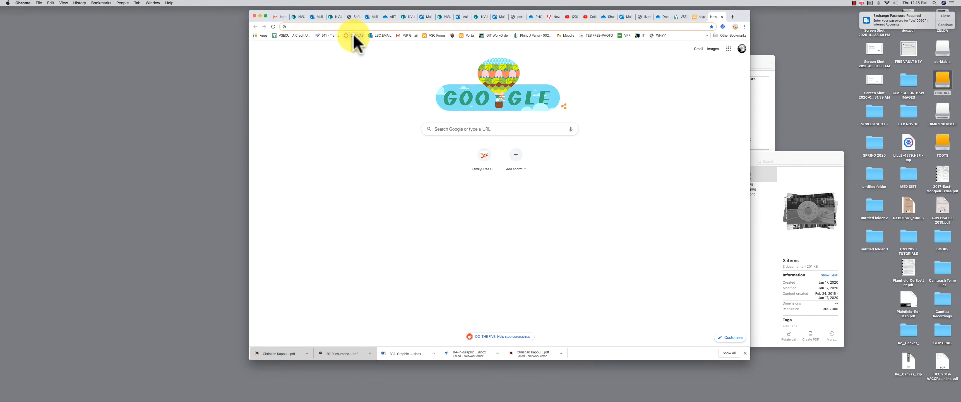
Go to Canvas from the bookmark and open the ART 2301 course
{"action": "left_click", "coordinate": [355, 35]}
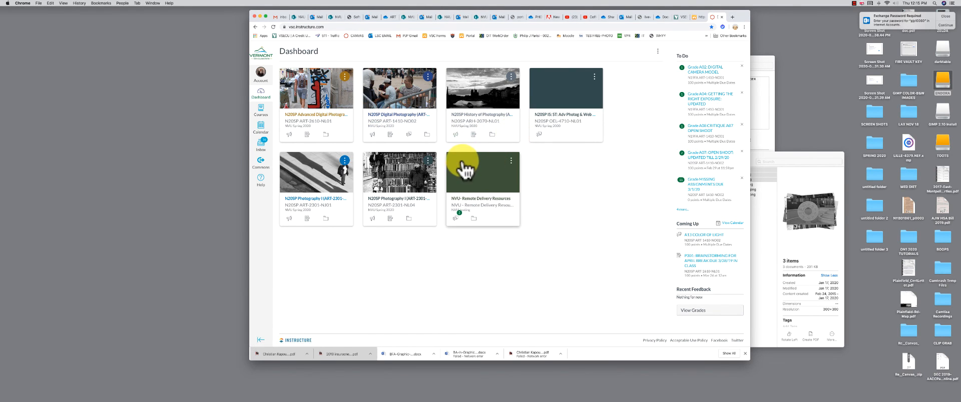
{"action": "left_click", "coordinate": [861, 3]}
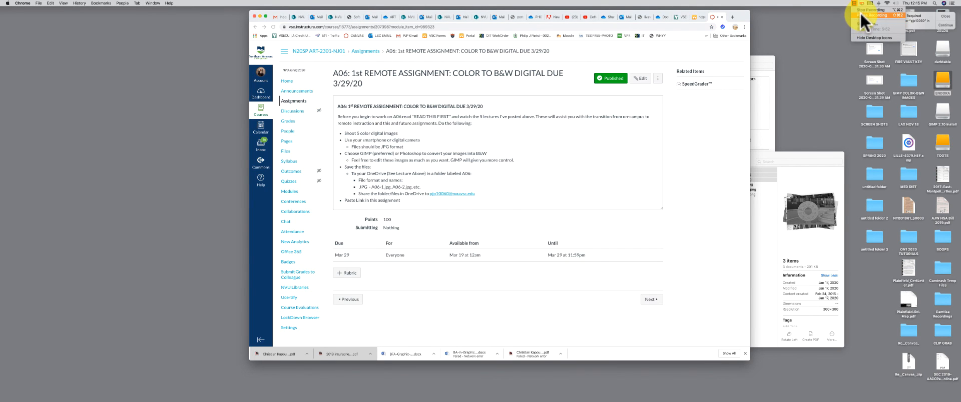
{"action": "left_click", "coordinate": [860, 13]}
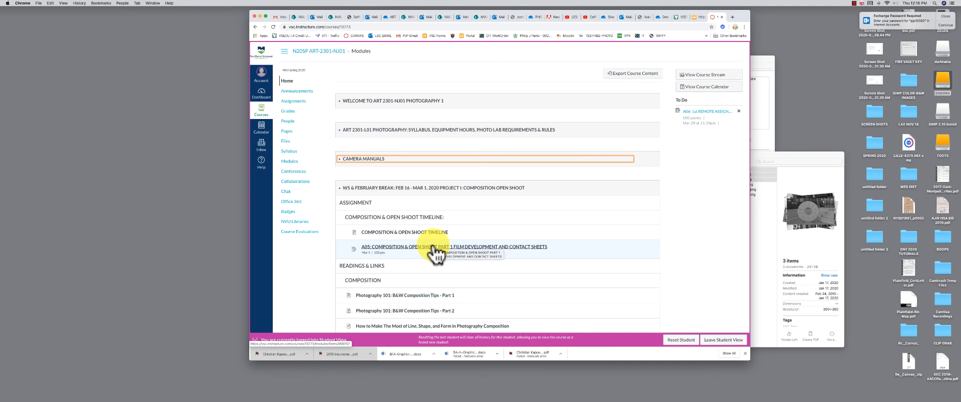
View the A05 assignment, return to Modules, and reset the Student View test student
{"action": "left_click", "coordinate": [432, 248]}
{"action": "left_click", "coordinate": [854, 3]}
{"action": "left_click", "coordinate": [866, 14]}
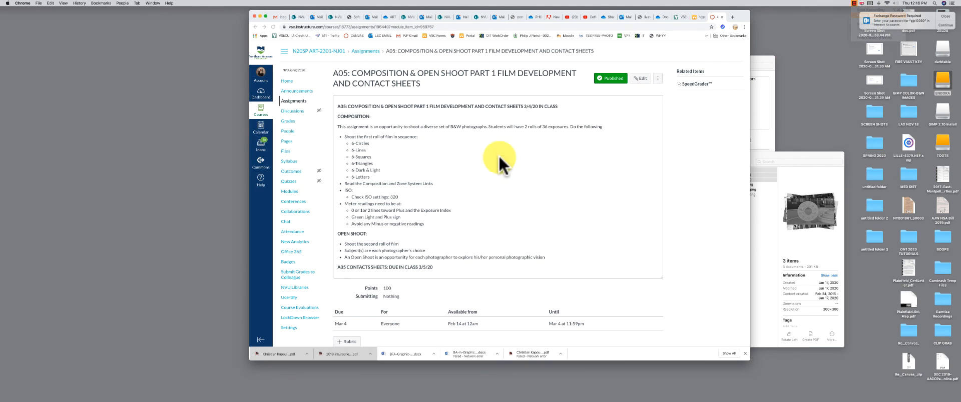
{"action": "key", "text": "super+bracketleft"}
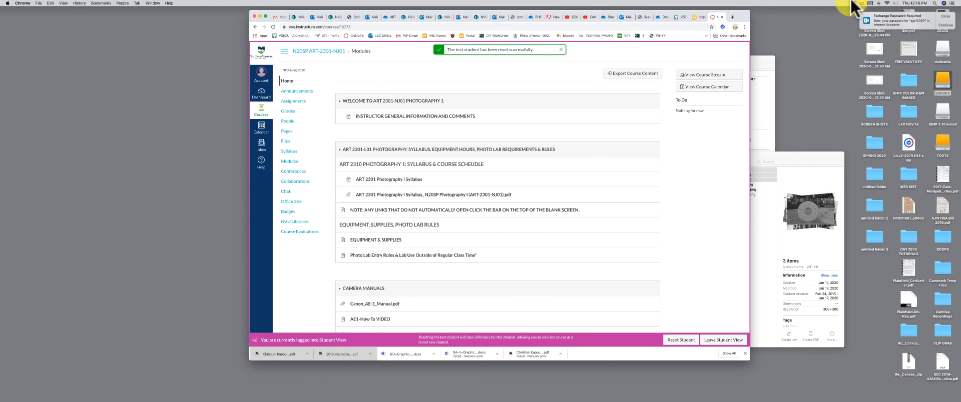
{"action": "left_click", "coordinate": [854, 3]}
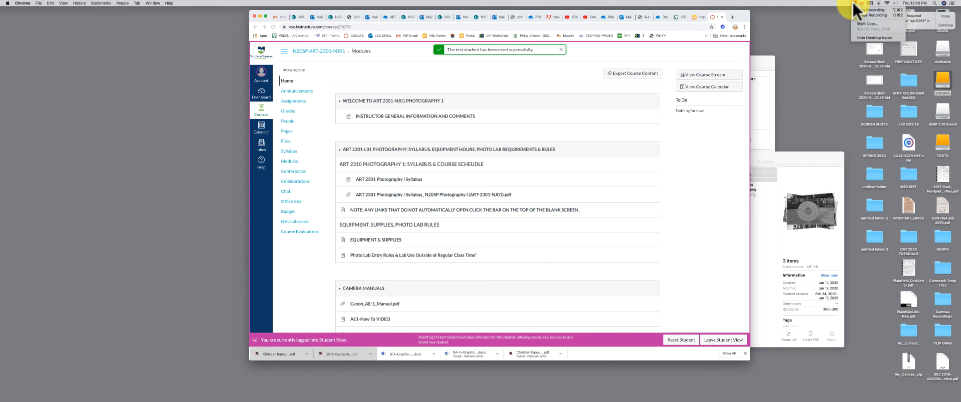
Open the A05 Contact Sheets submission and paste the OneDrive folder link into its comment, keeping File Upload
{"action": "left_click", "coordinate": [863, 17]}
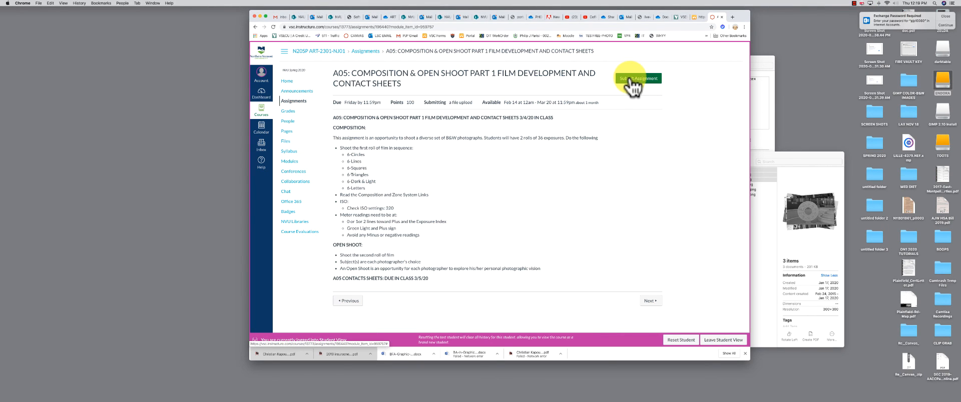
{"action": "scroll", "coordinate": [560, 171], "scroll_direction": "down", "scroll_amount": 3}
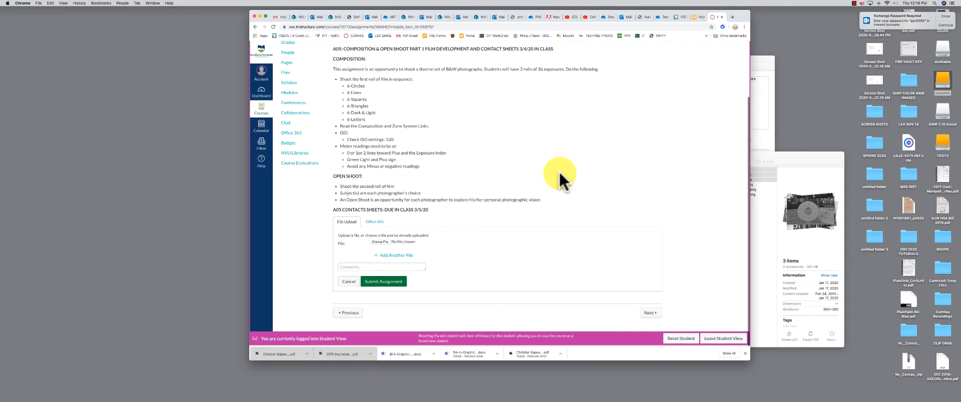
{"action": "left_click", "coordinate": [353, 269]}
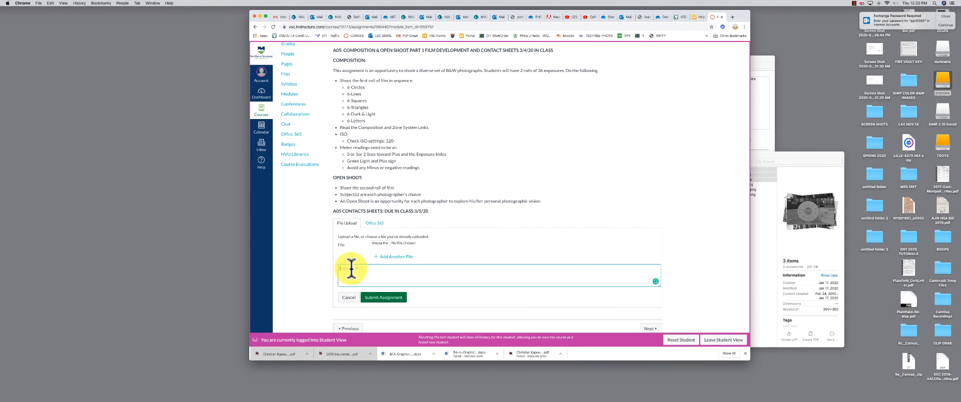
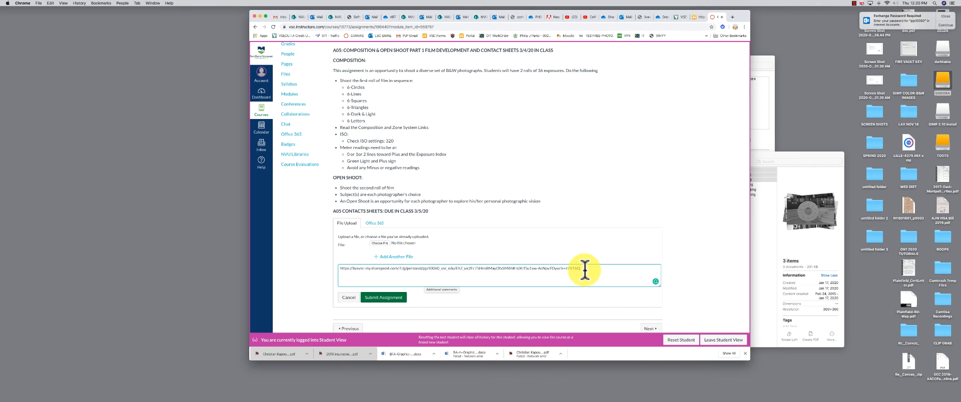
{"action": "left_click", "coordinate": [373, 224]}
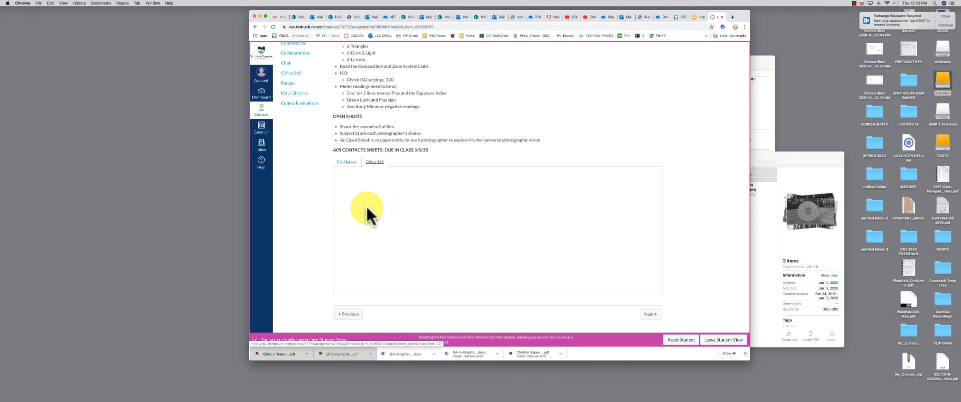
{"action": "left_click", "coordinate": [345, 163]}
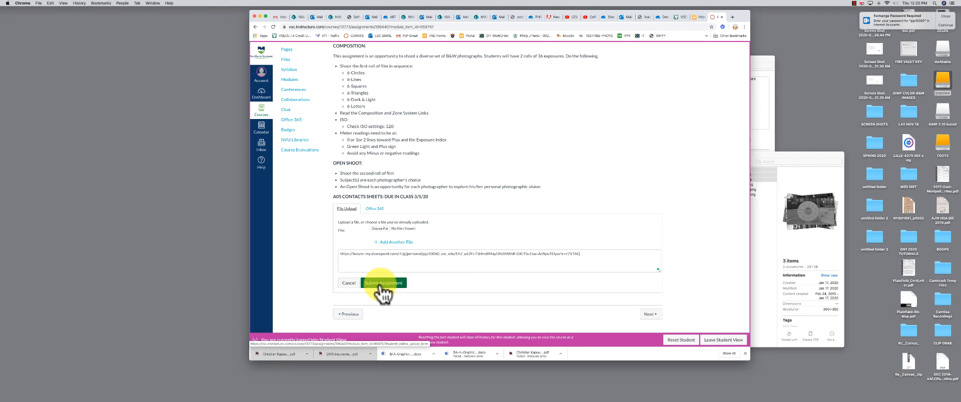